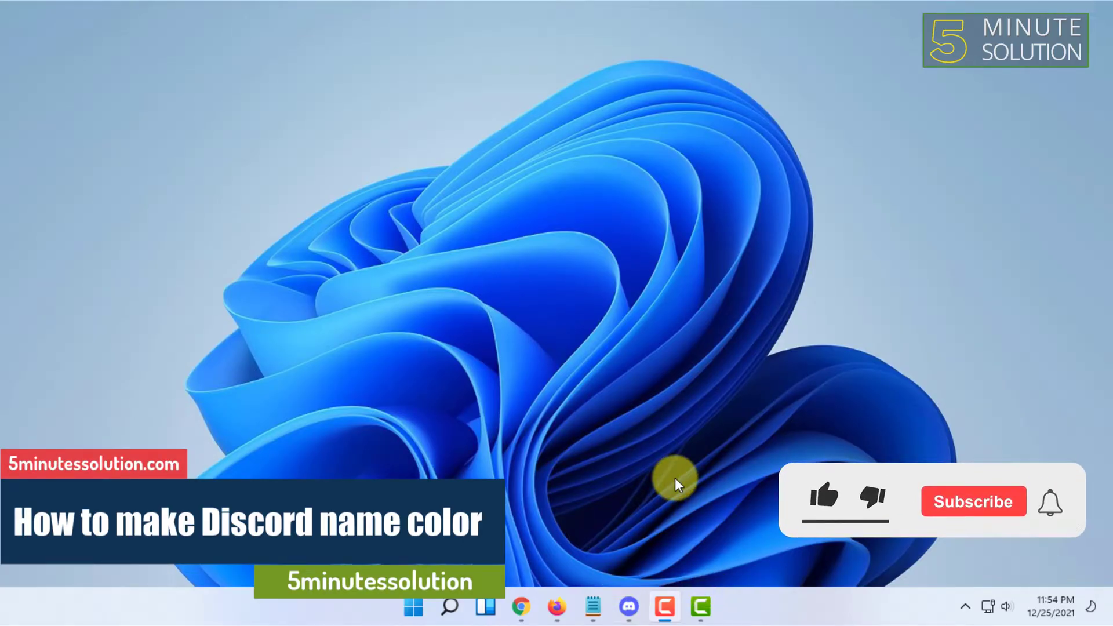
# Go to the server's Roles settings page from the server icon's context menu.
pyautogui.click(628, 607)
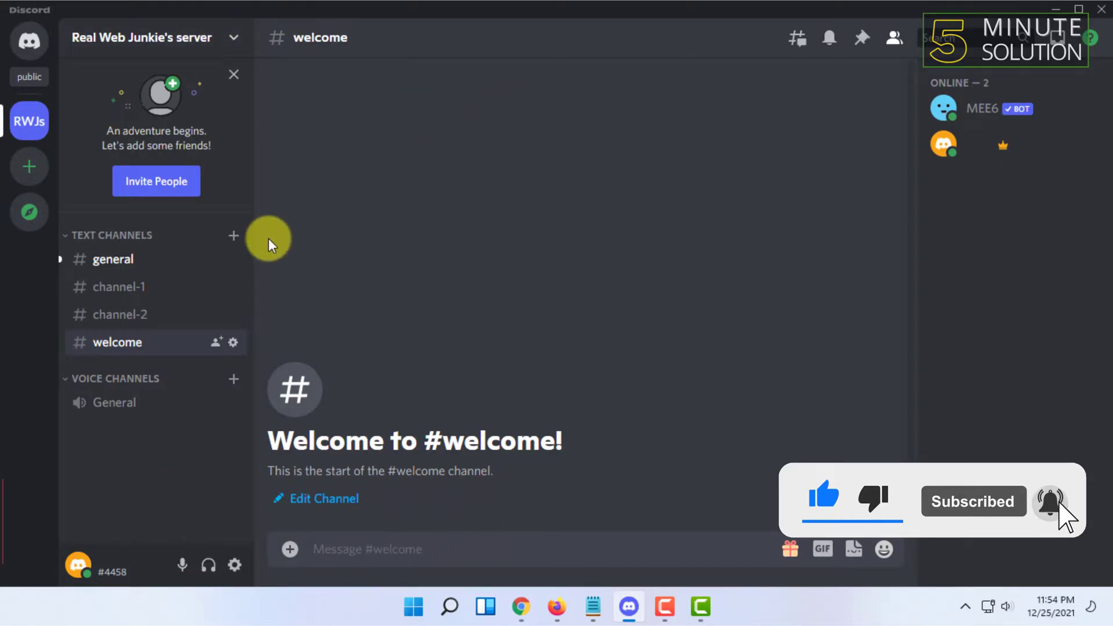
pyautogui.rightClick(30, 122)
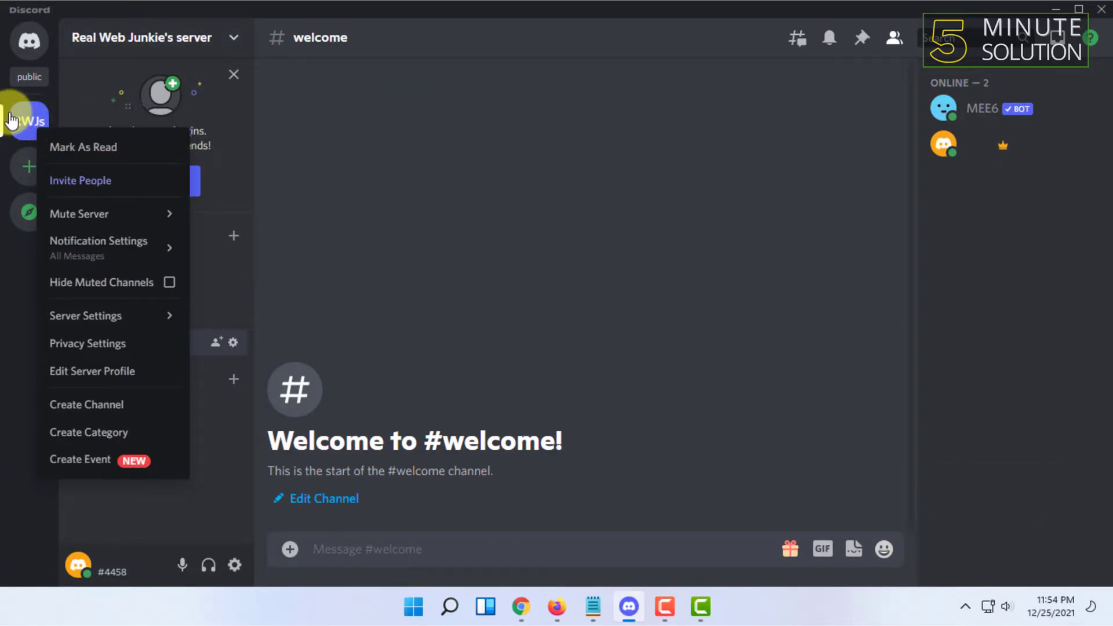
pyautogui.moveTo(113, 315)
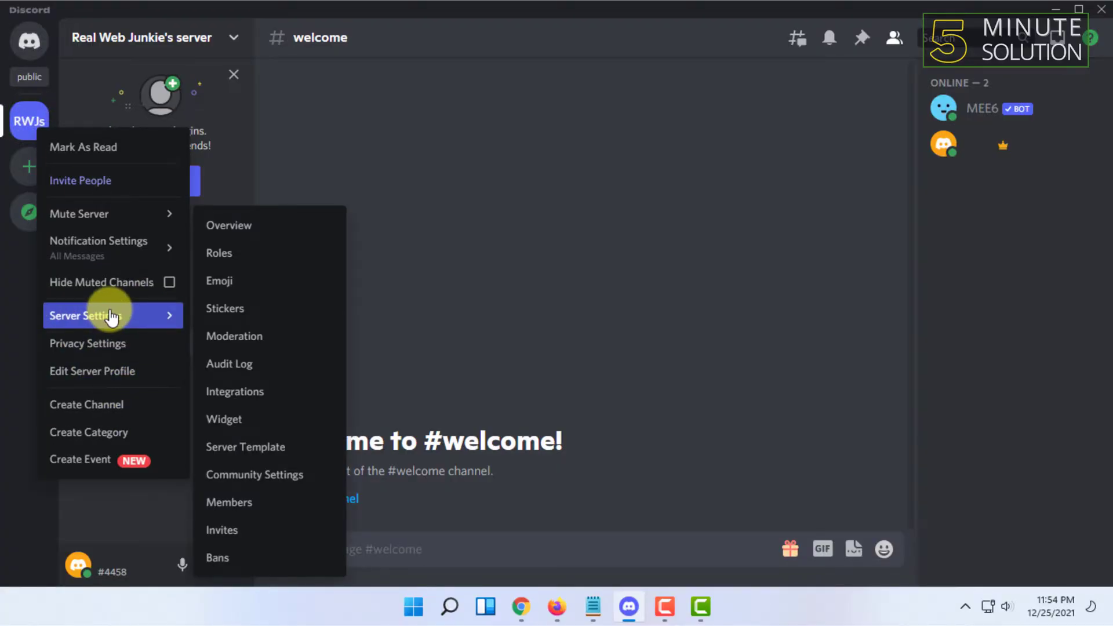
pyautogui.click(236, 258)
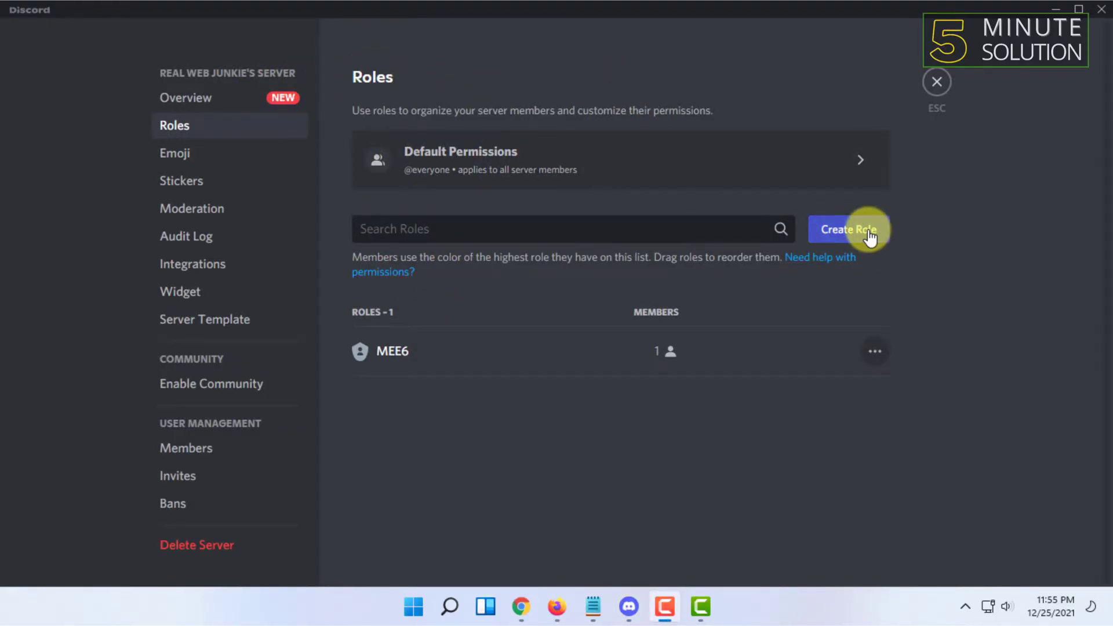
# Create a new role and rename it 'admin'.
pyautogui.click(848, 228)
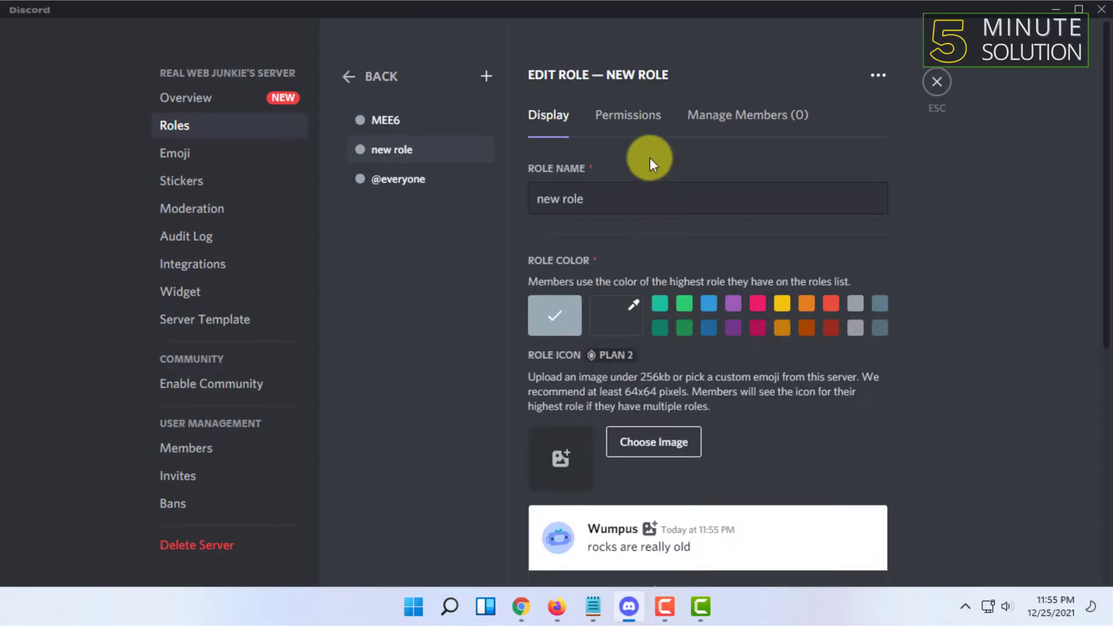
pyautogui.moveTo(662, 199); pyautogui.dragTo(504, 187)
pyautogui.write('admin')
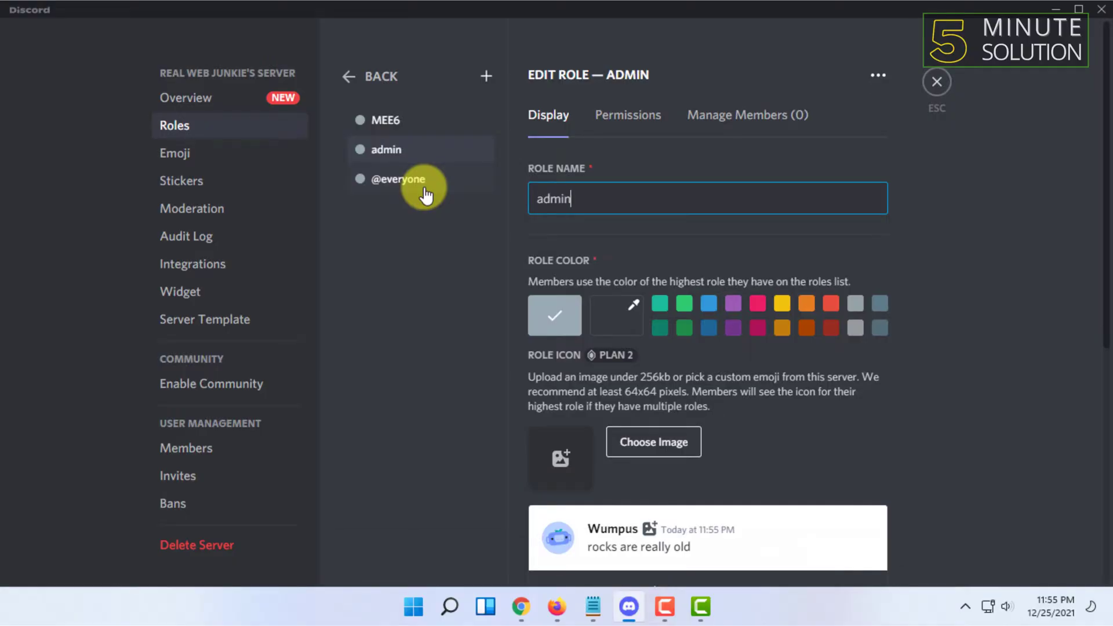
pyautogui.click(611, 277)
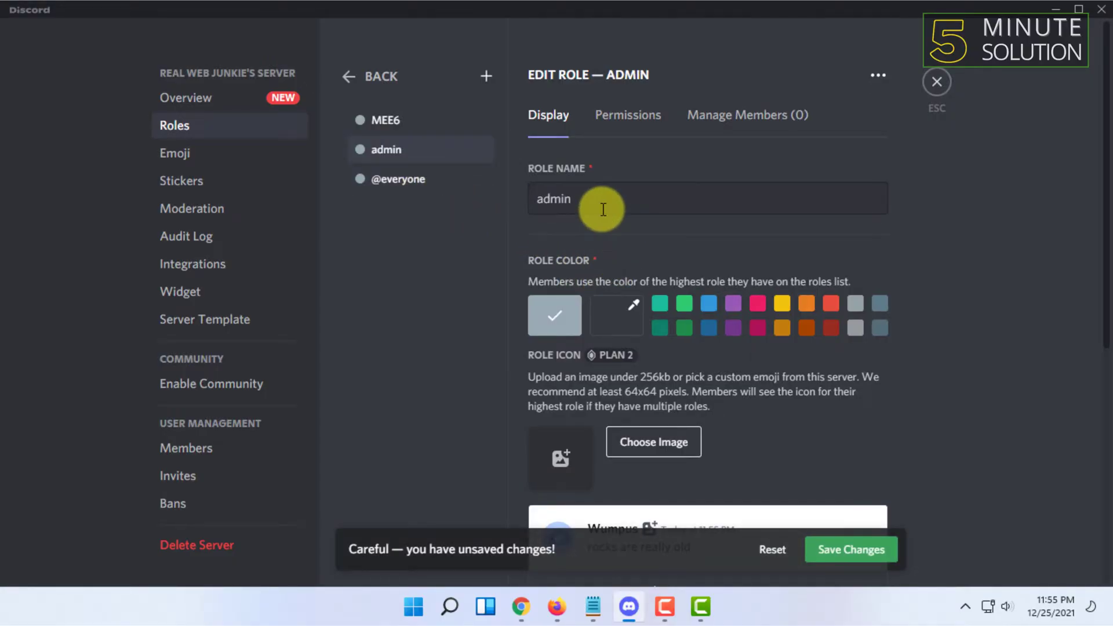
# Give the admin role a purple colour and save the changes.
pyautogui.click(735, 306)
pyautogui.scroll(-2, 678, 335)
pyautogui.scroll(-2, 660, 312)
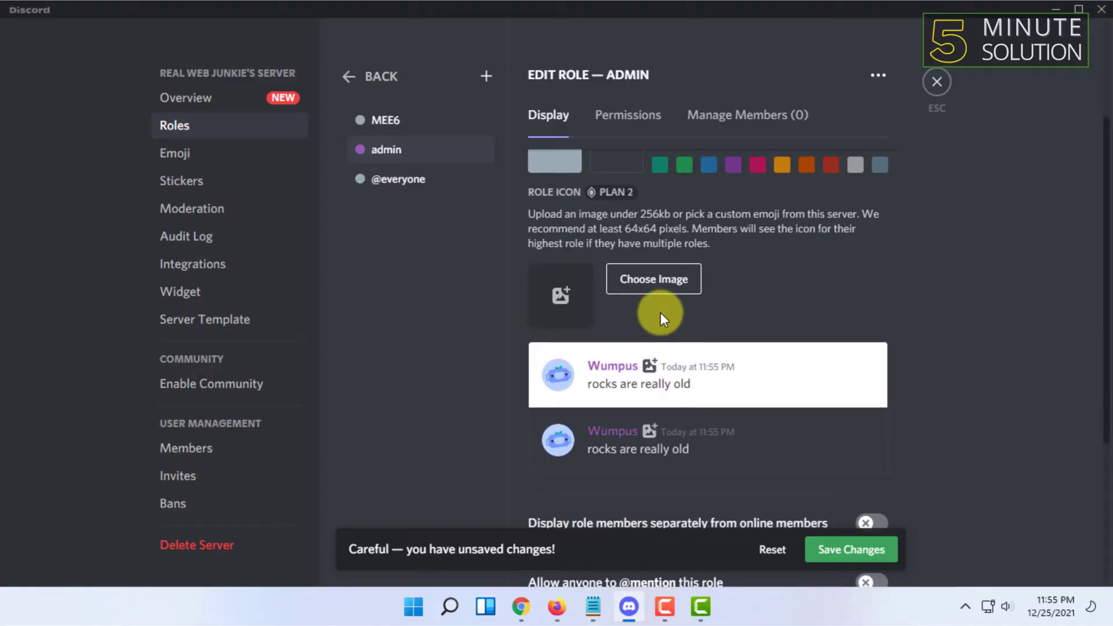
pyautogui.scroll(2, 609, 218)
pyautogui.scroll(2, 678, 287)
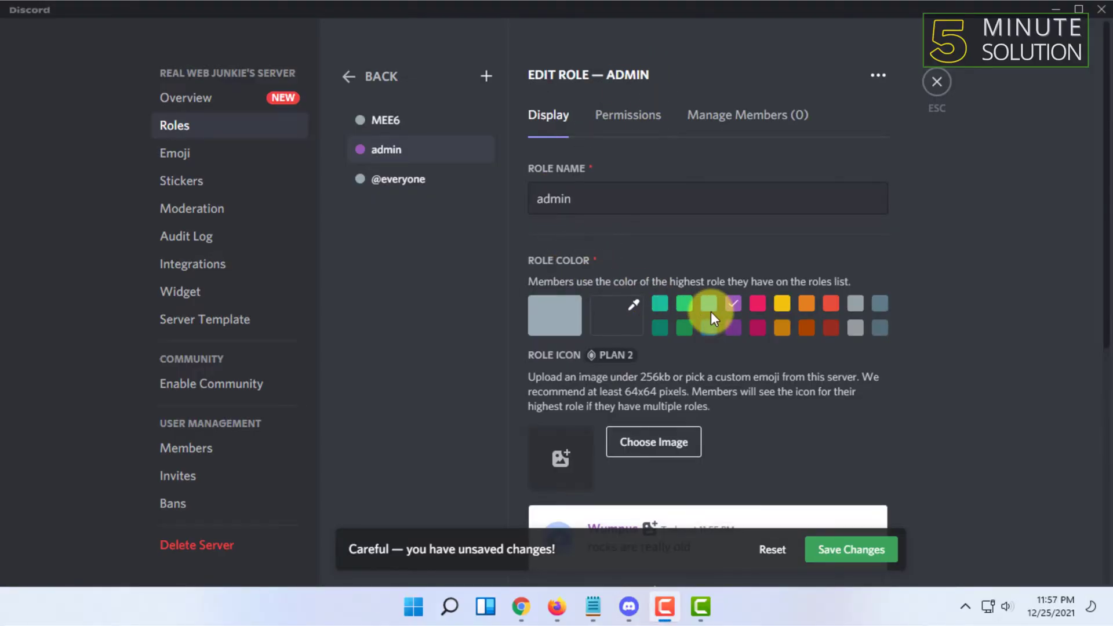
pyautogui.scroll(-1, 738, 313)
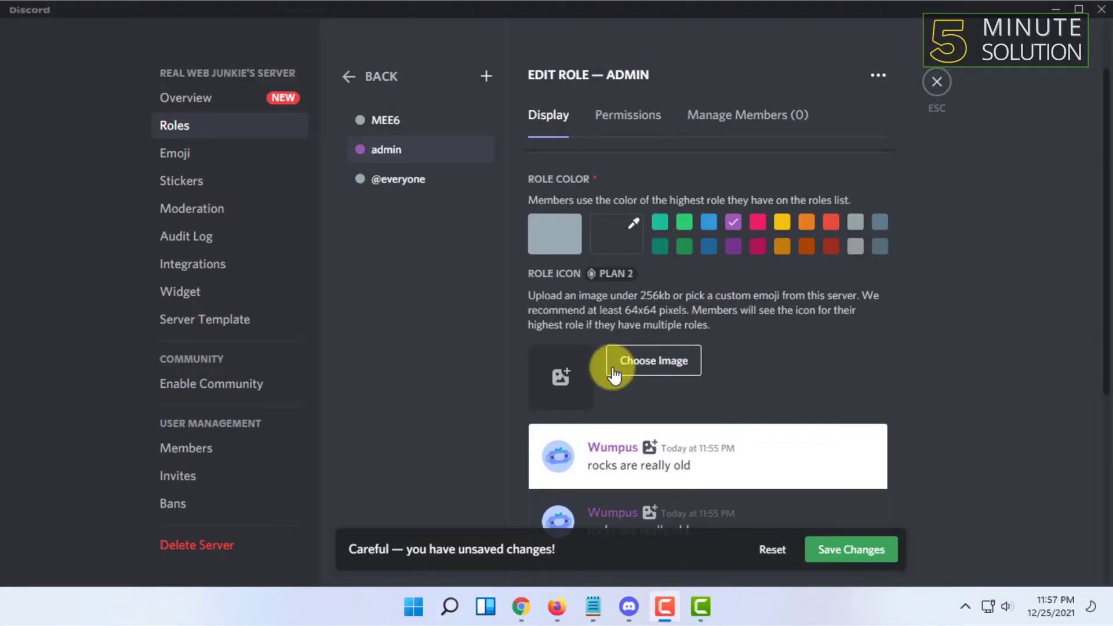
pyautogui.scroll(-1, 649, 380)
pyautogui.scroll(-2, 652, 293)
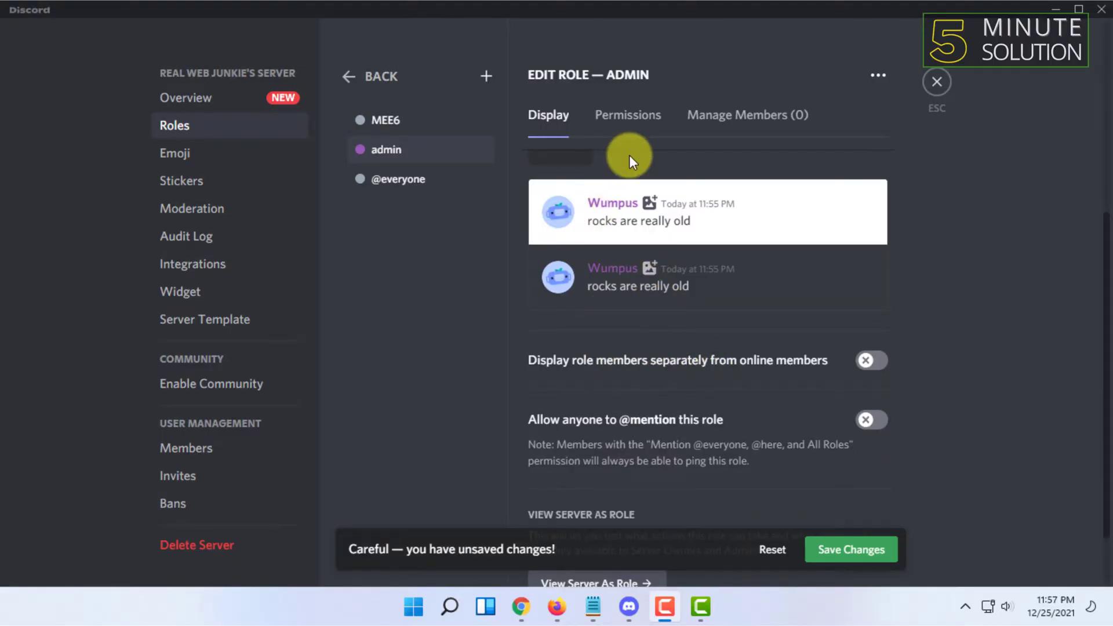
pyautogui.scroll(-1, 749, 383)
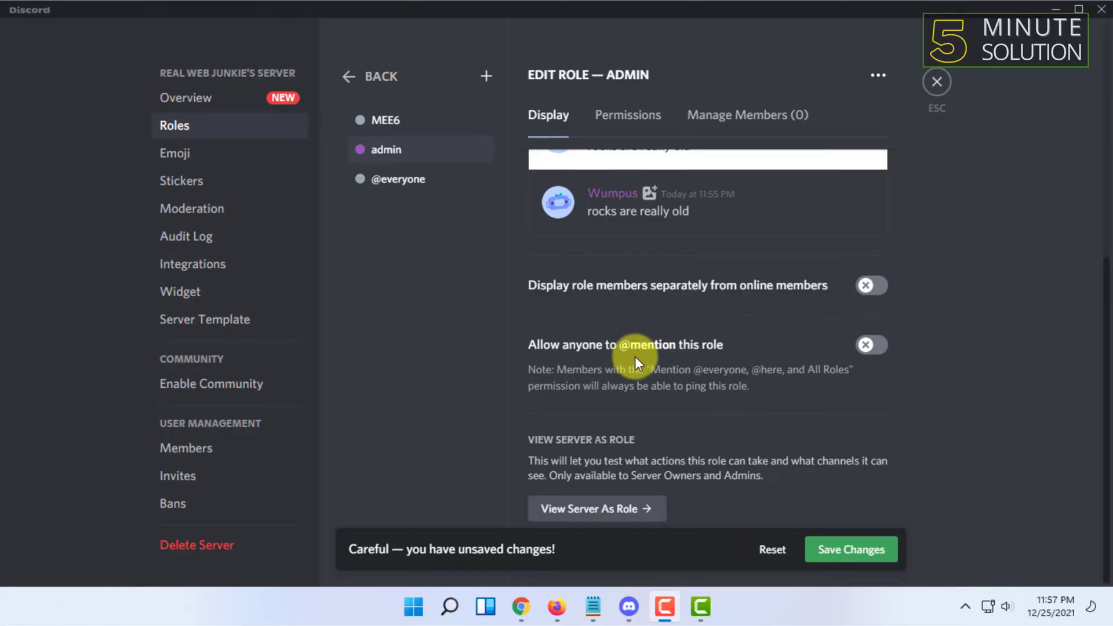
pyautogui.click(852, 550)
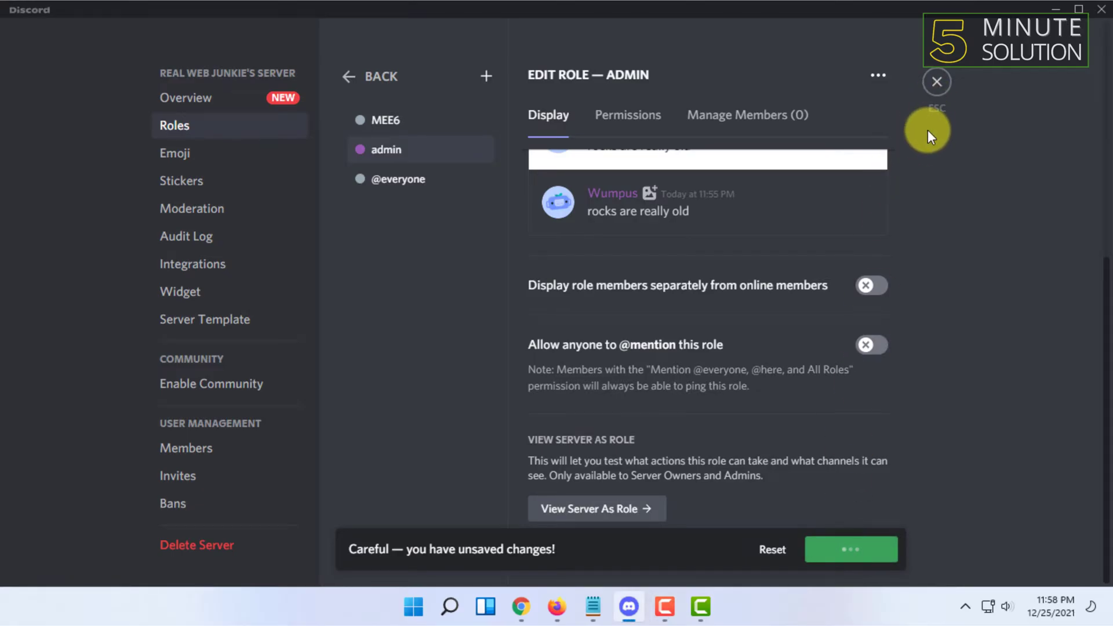
pyautogui.click(936, 84)
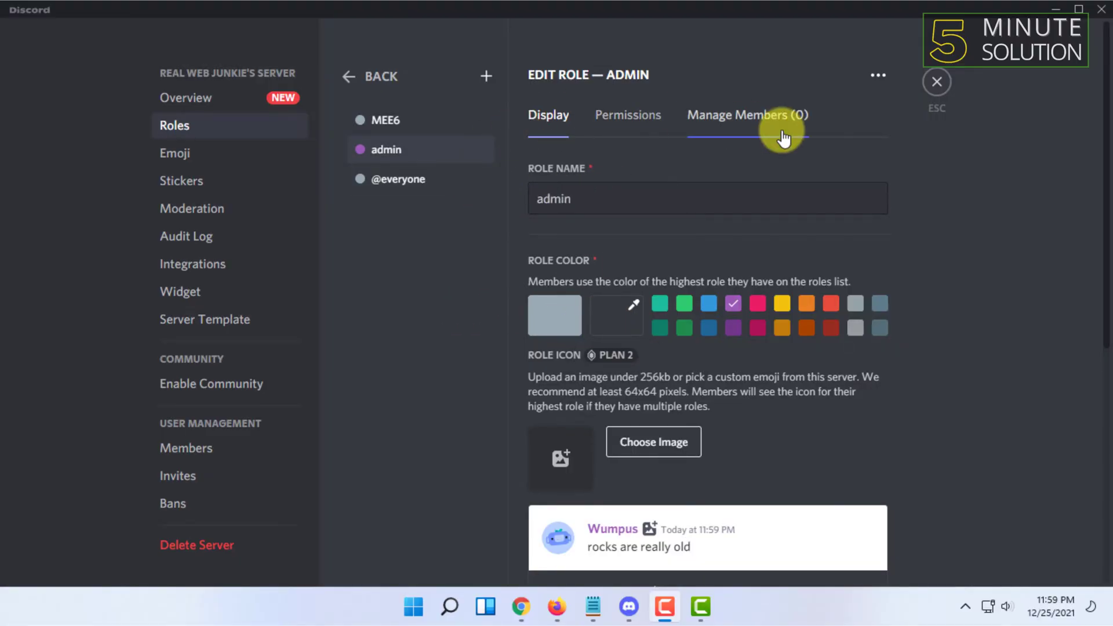
# Add the server owner's account, Real Web Junkie, as a member of the admin role.
pyautogui.click(721, 122)
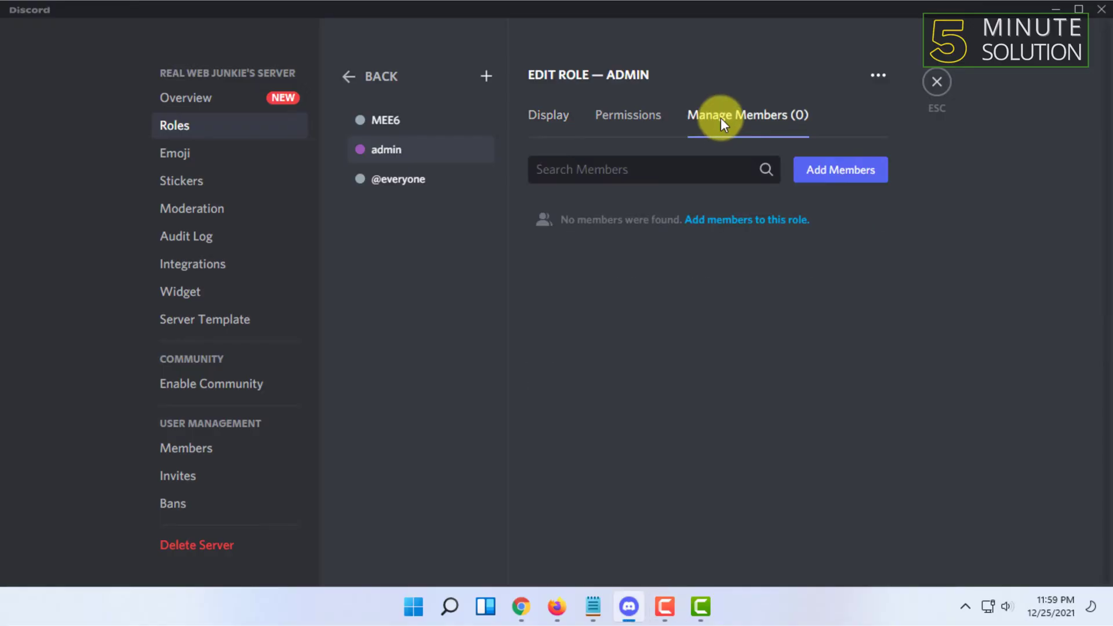
pyautogui.click(835, 177)
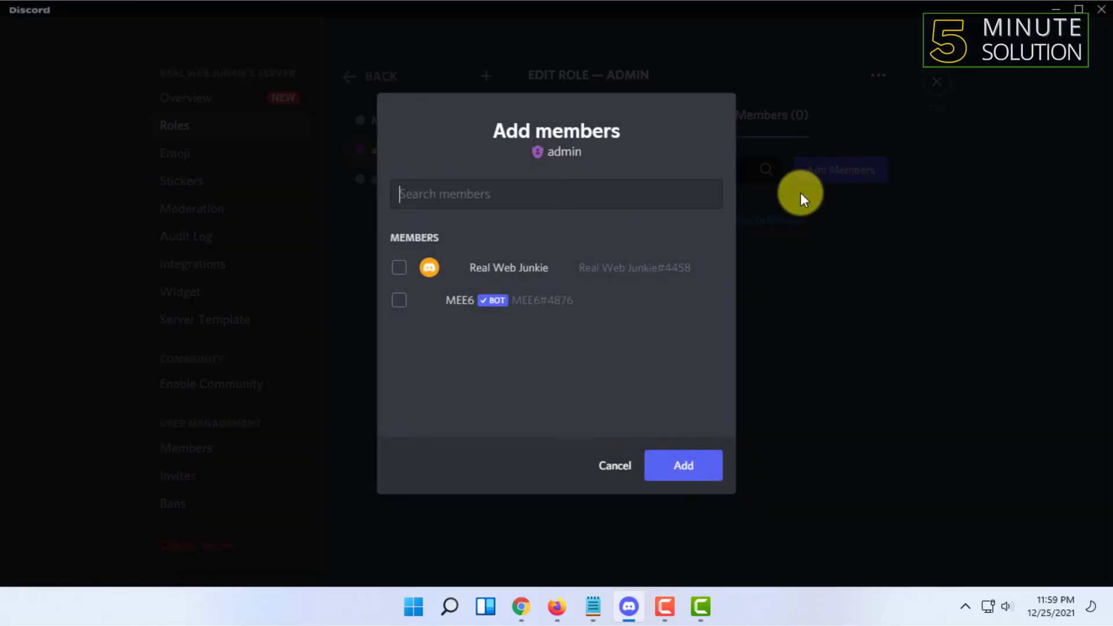
pyautogui.click(398, 267)
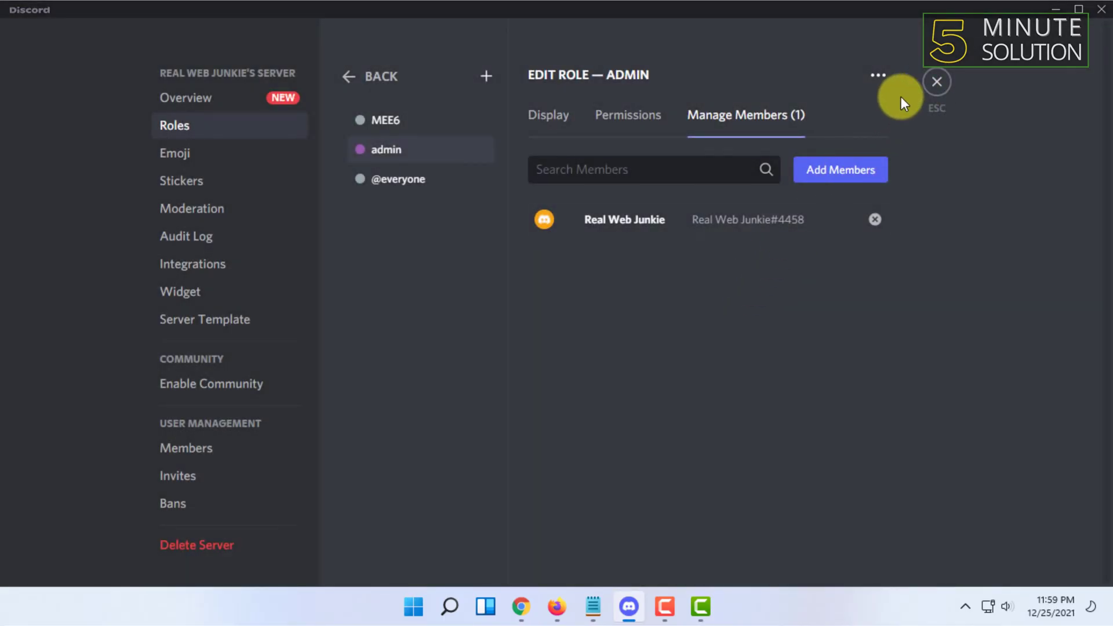
pyautogui.click(548, 114)
pyautogui.scroll(-5, 763, 374)
pyautogui.scroll(3, 781, 384)
pyautogui.scroll(3, 782, 383)
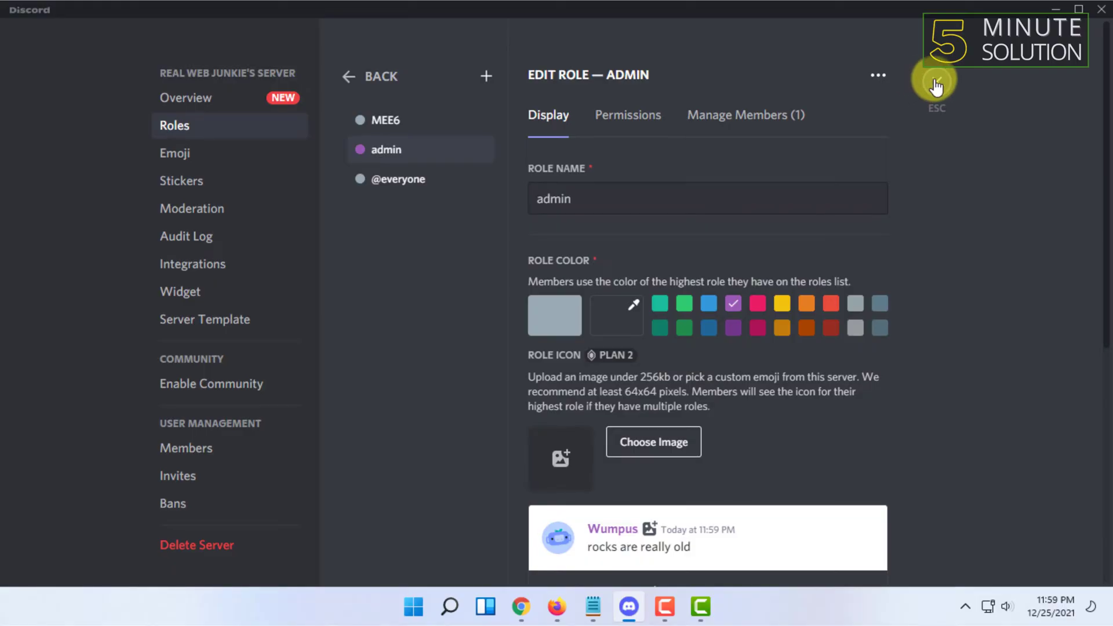
# Leave Server Settings so the purple name shows in the #welcome member list.
pyautogui.click(936, 86)
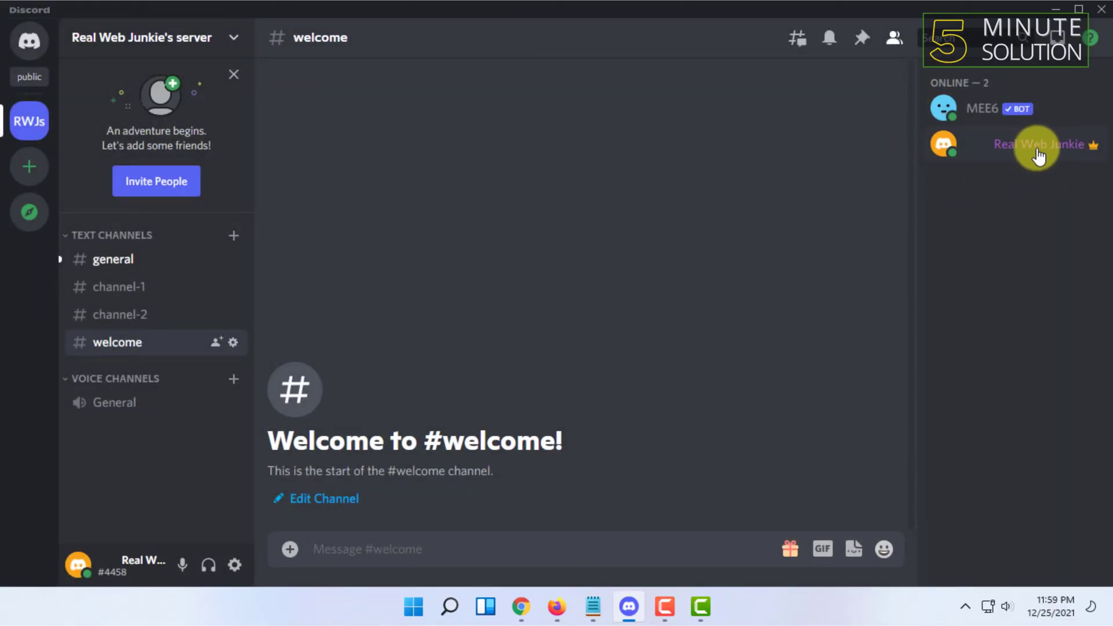